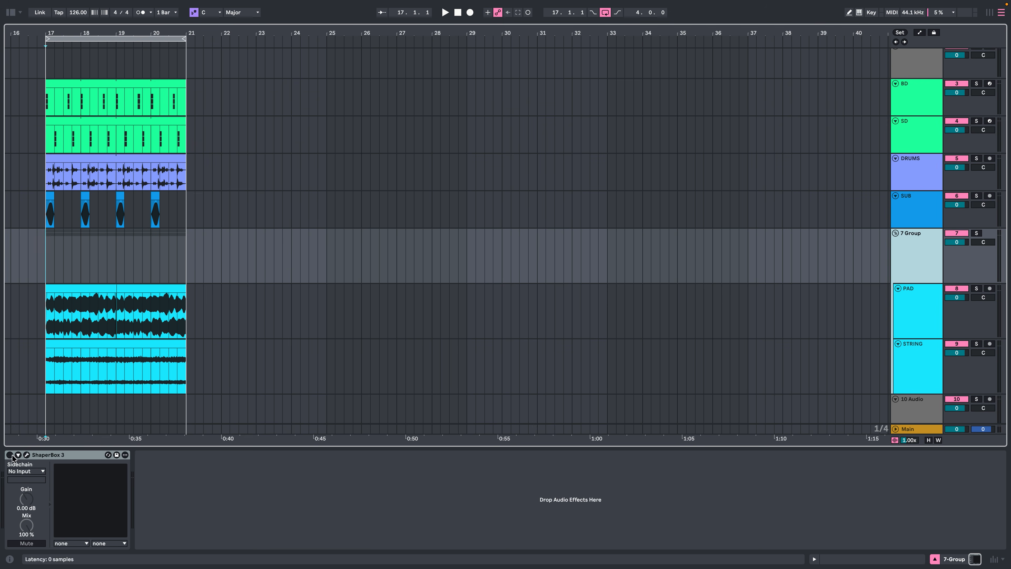
Load the basic rising ramp wave into a new Volume shaper in ShaperBox 3 on the 7 Group track.
left_click(26, 455)
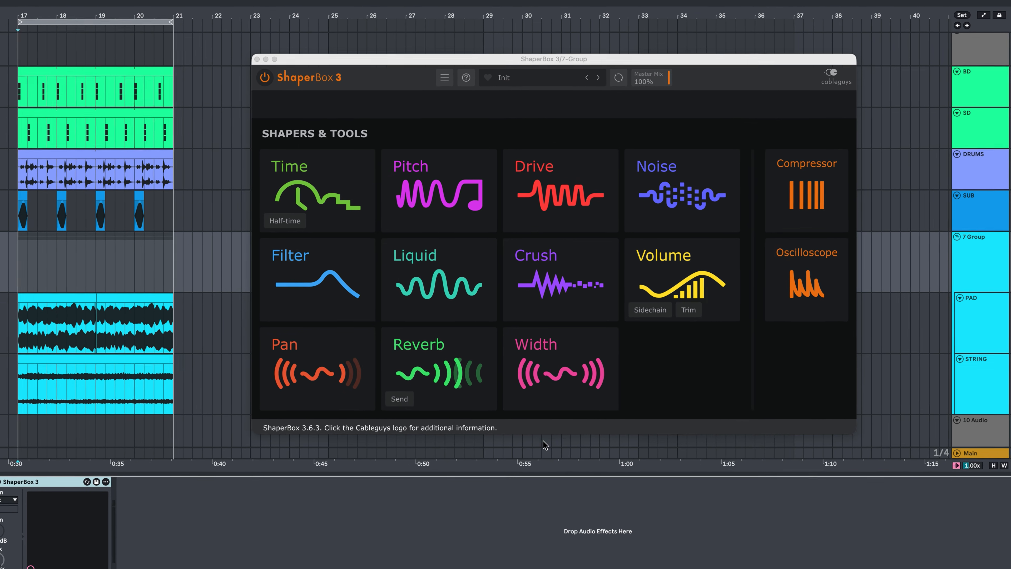
left_click(676, 279)
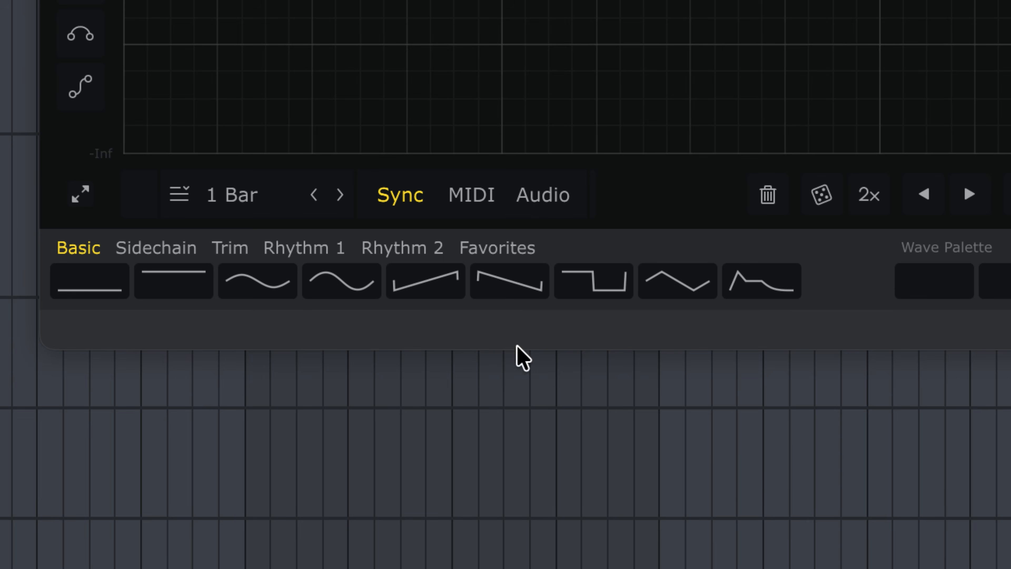
left_click(438, 300)
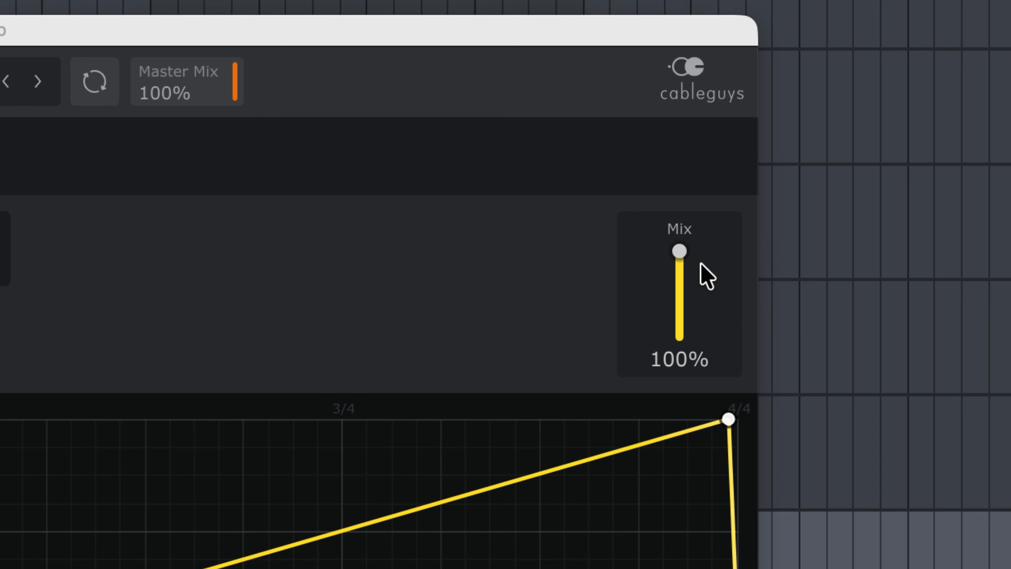
Set the Volume shaper's Mix to 50% and bend the rising ramp, first into a slow-starting curve and finally into a fast-rising one.
left_click_drag(888, 146, 887, 148)
left_click_drag(678, 260, 679, 296)
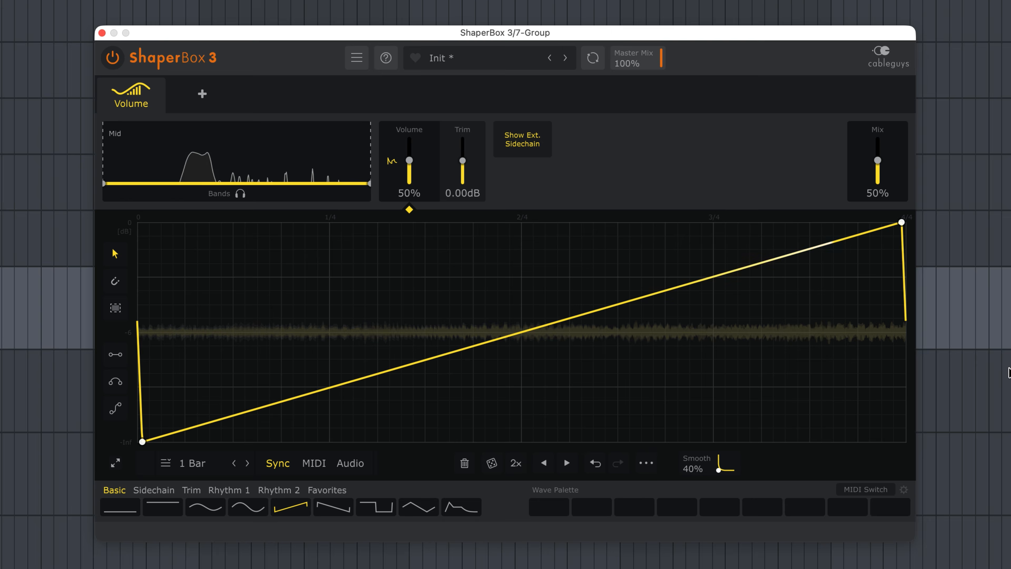
left_click_drag(525, 331, 684, 417)
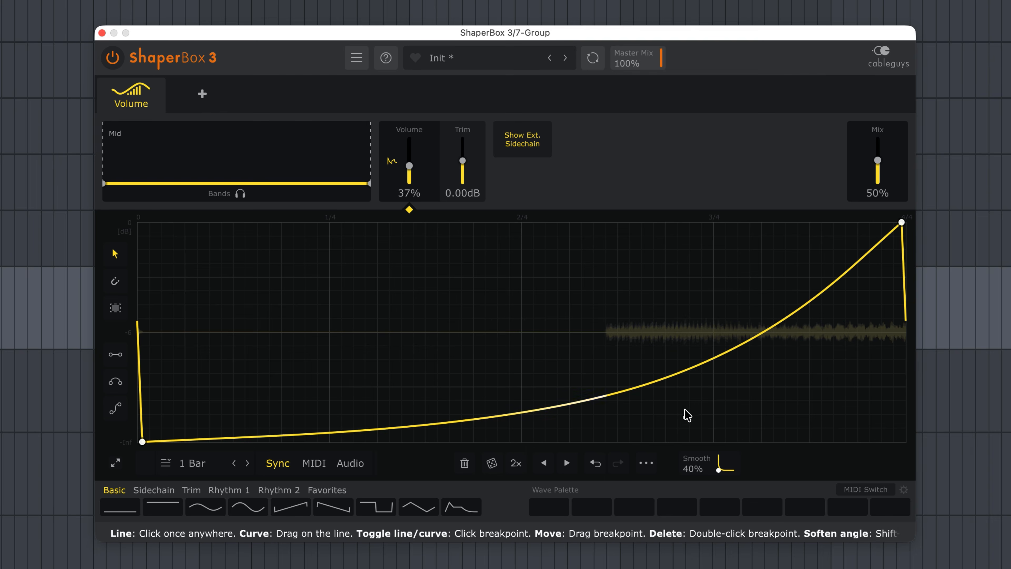
left_click_drag(687, 414, 443, 222)
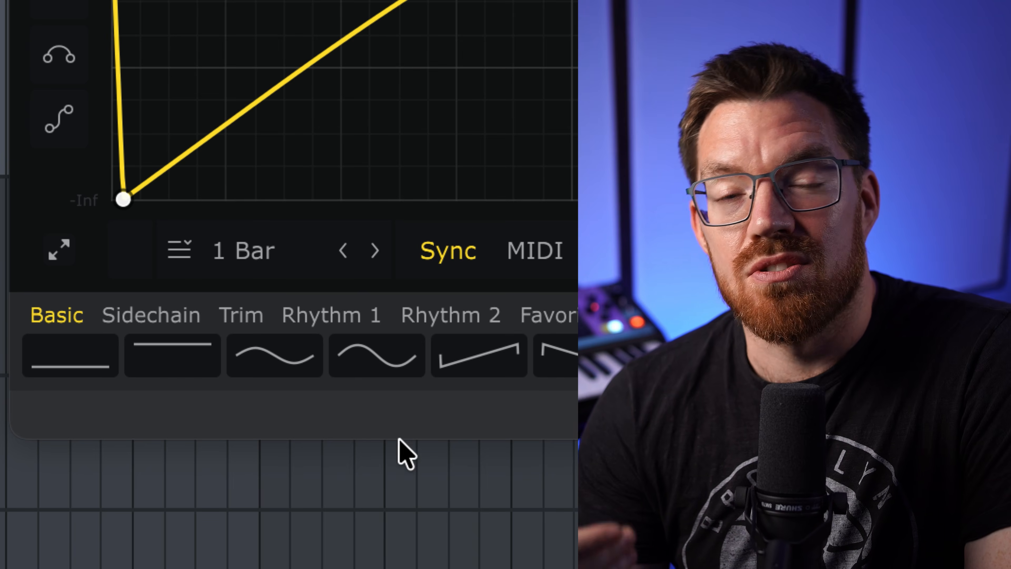
Shorten the volume LFO length to 1/2 and bend the rising curve downward so the volume swells in slowly.
left_click(343, 263)
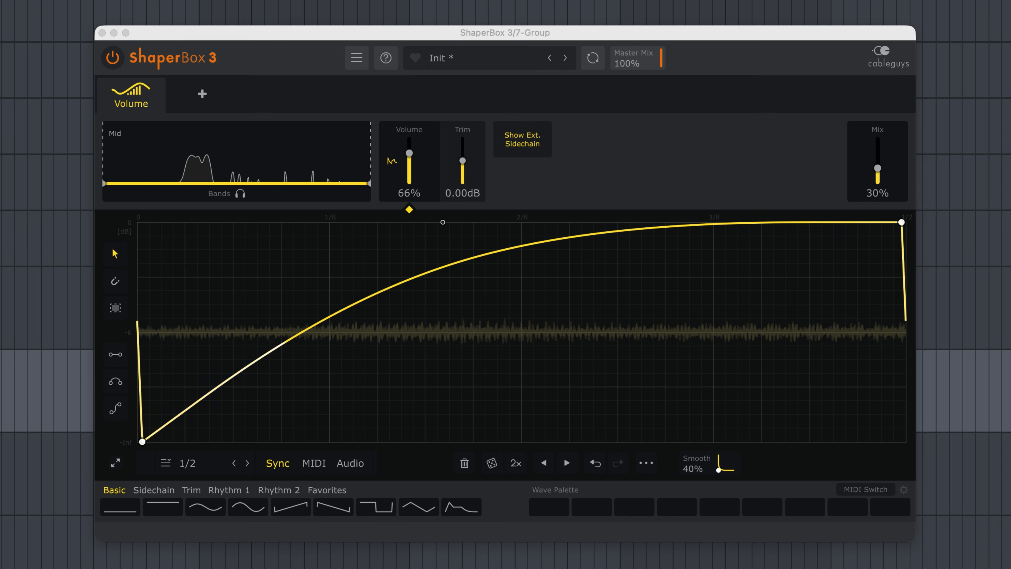
left_click_drag(442, 222, 628, 426)
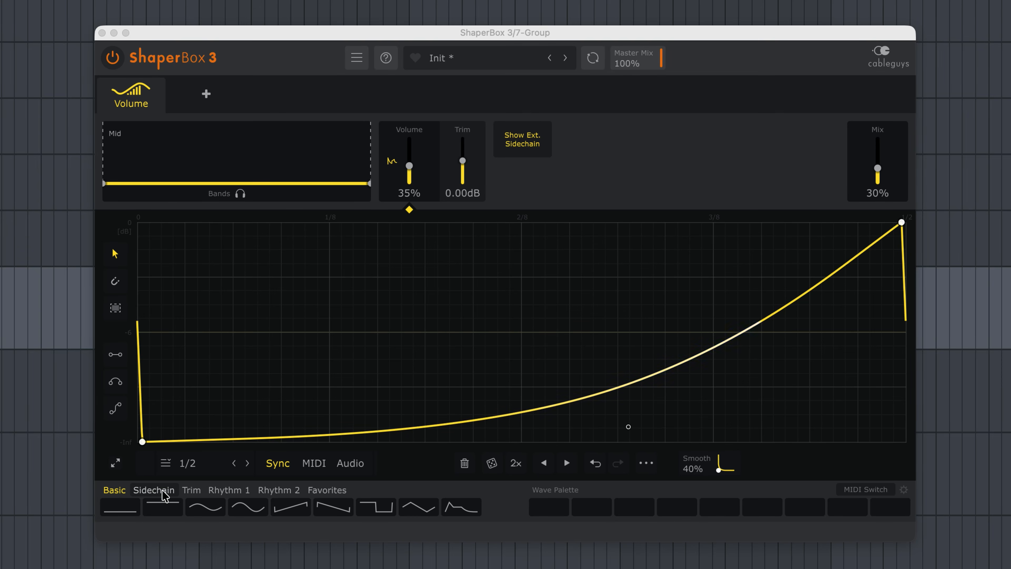
Try one of the preset Sidechain waves with a rounded rise in the Volume shaper.
left_click(164, 496)
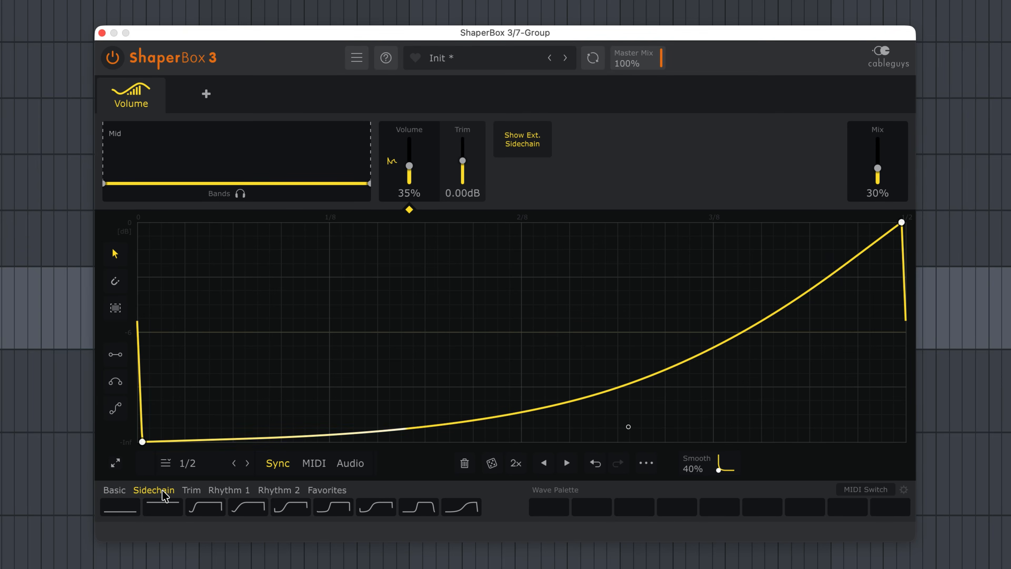
left_click(251, 507)
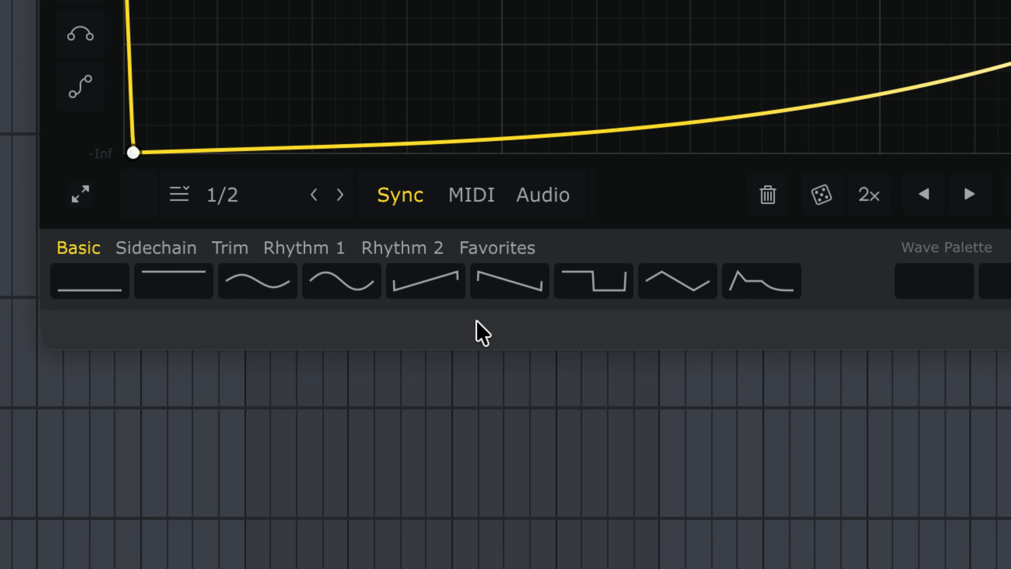
Load the basic falling ramp wave and bend it upward so the volume stays high before dropping at the end.
left_click(513, 283)
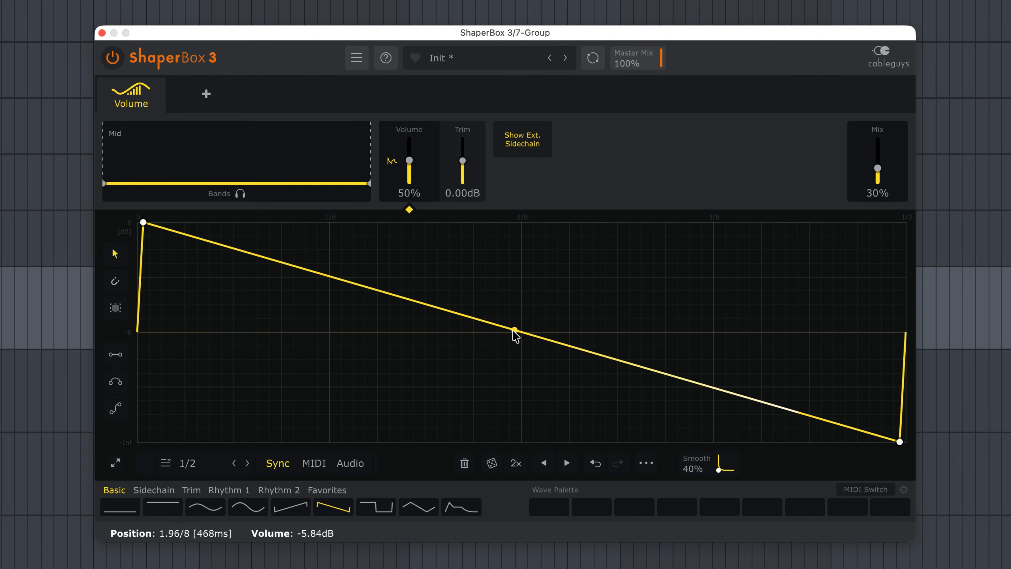
left_click_drag(514, 331, 734, 222)
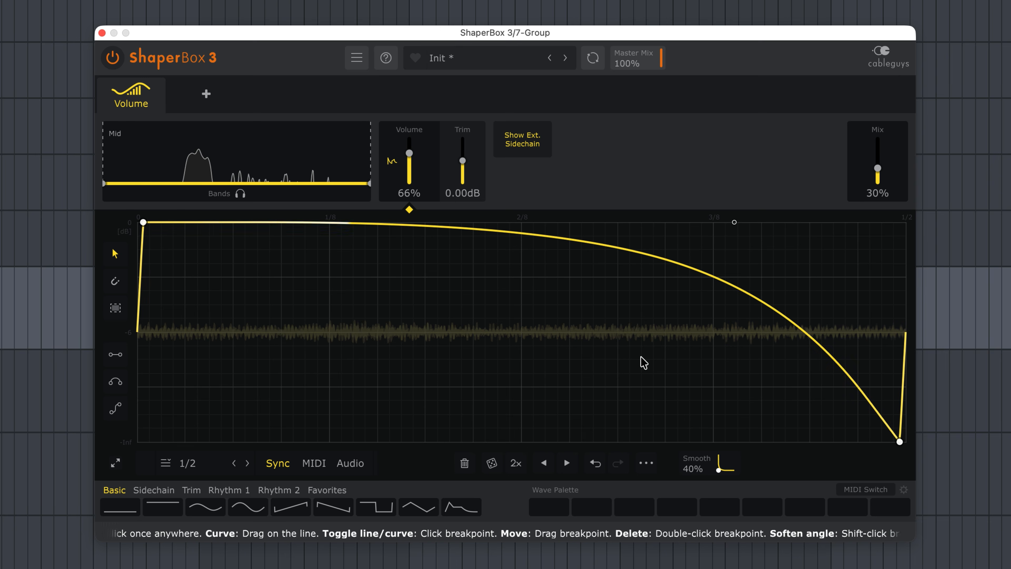
left_click_drag(734, 222, 797, 222)
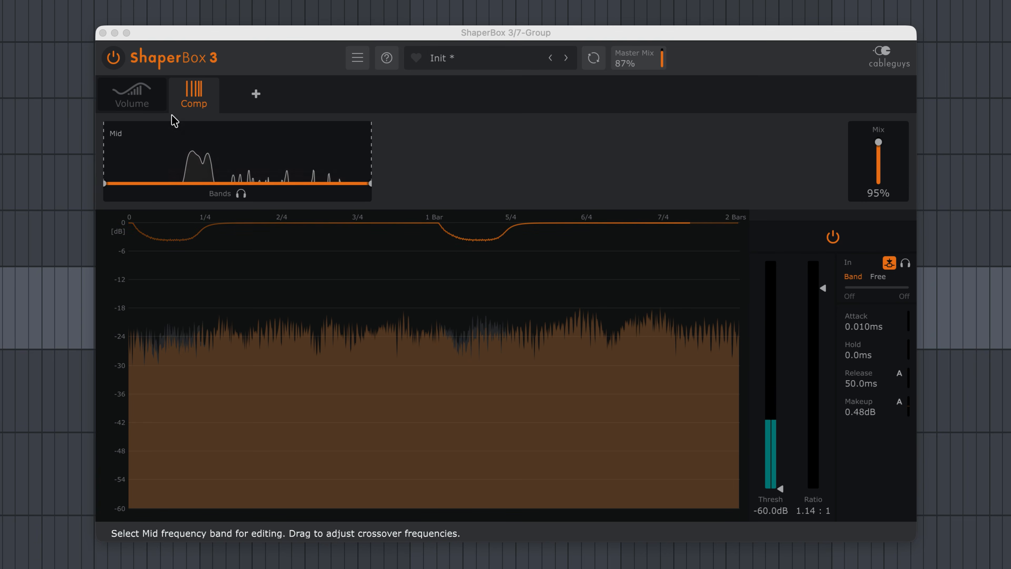
Switch from the Compressor back to the Volume shaper.
left_click(120, 96)
left_click(108, 89)
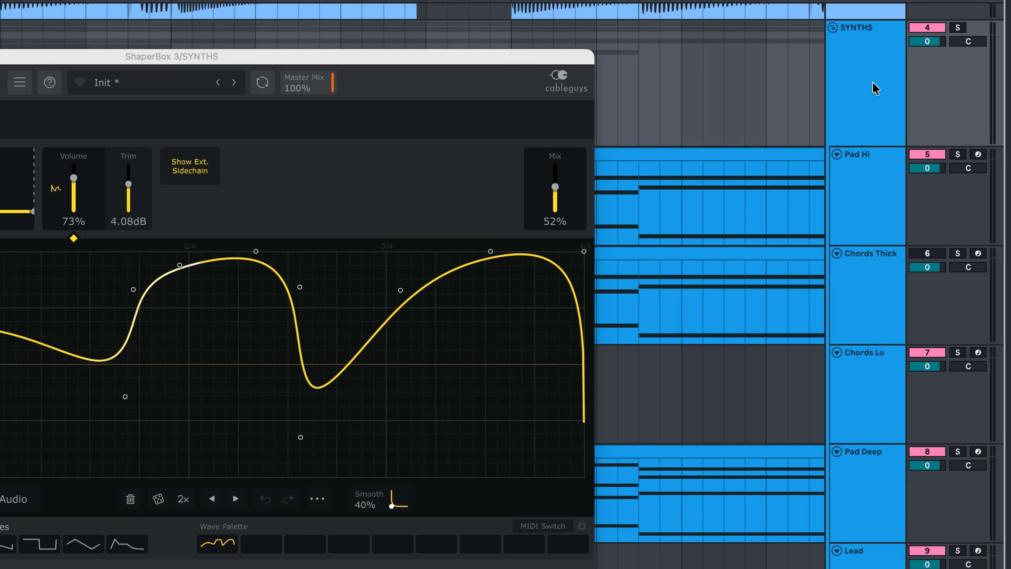
Play the SYNTHS group and audition its volume curve with the Mix raised to 100%, finishing by lowering the Mix.
left_click(872, 82)
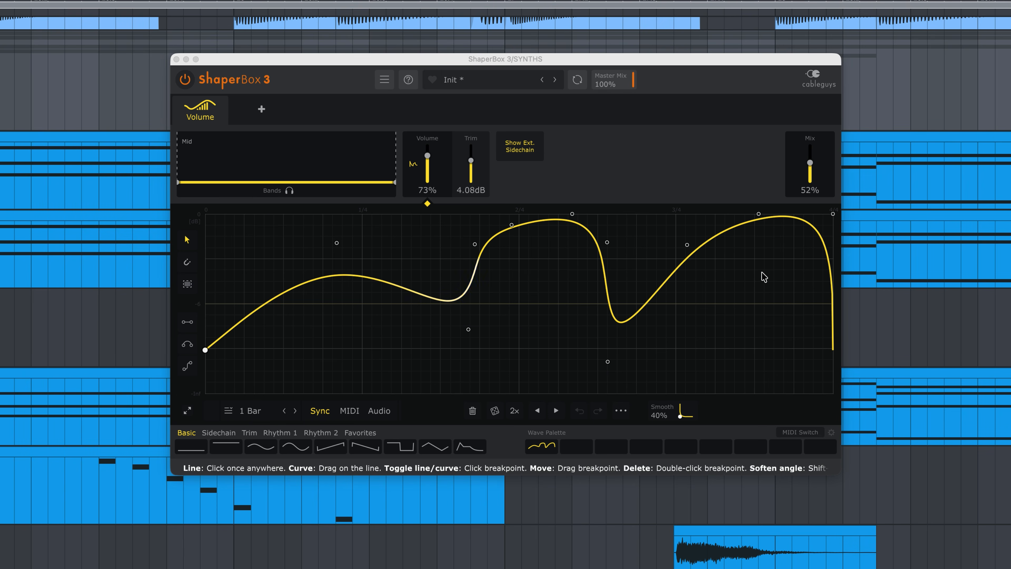
key("space")
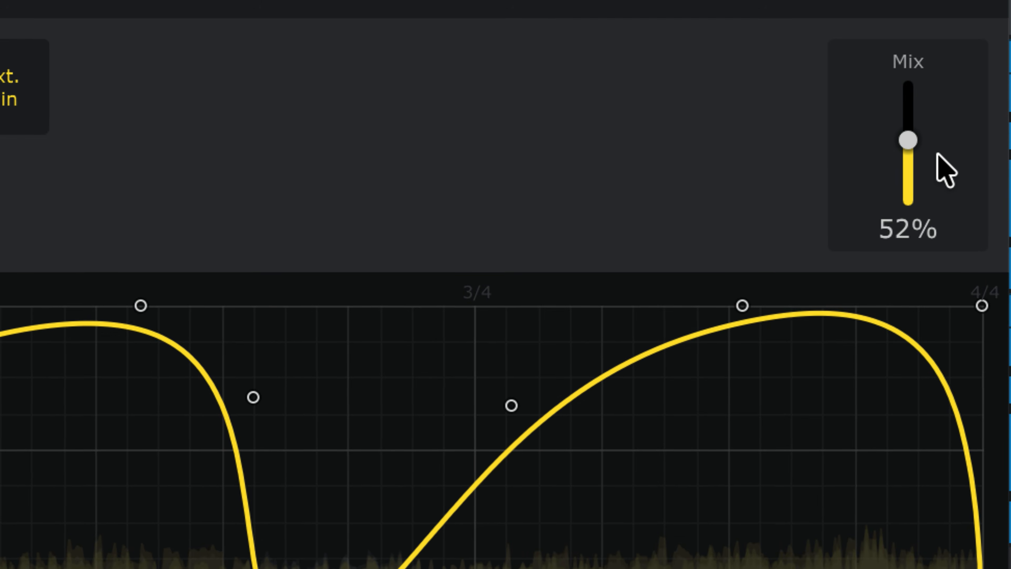
left_click_drag(818, 166, 817, 161)
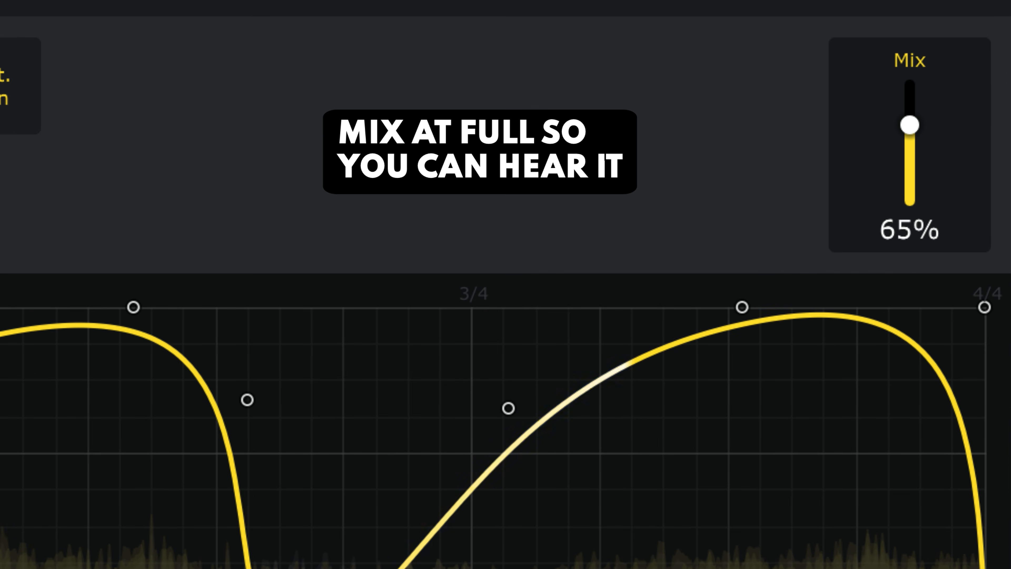
left_click_drag(909, 125, 910, 89)
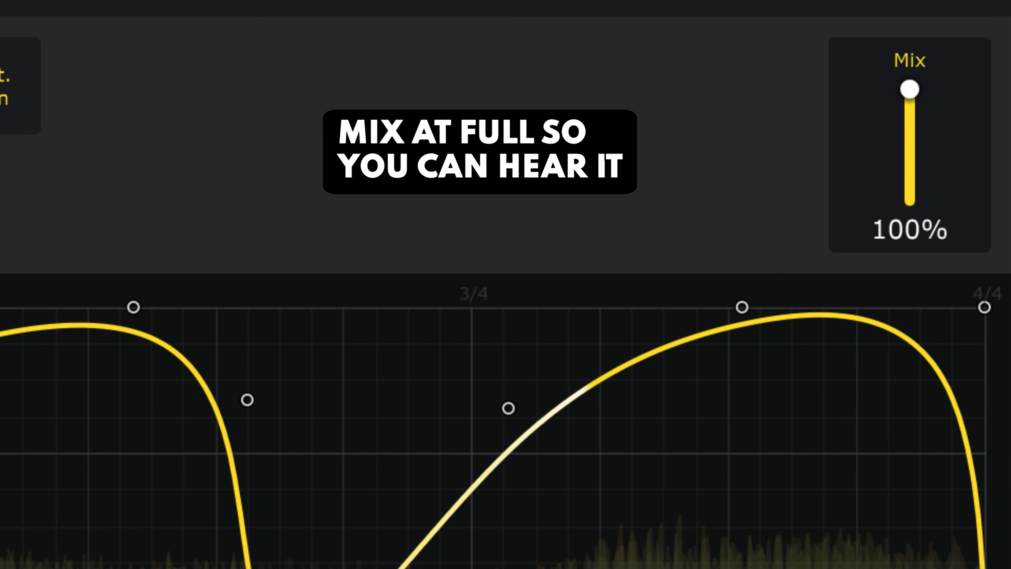
left_click_drag(910, 89, 910, 150)
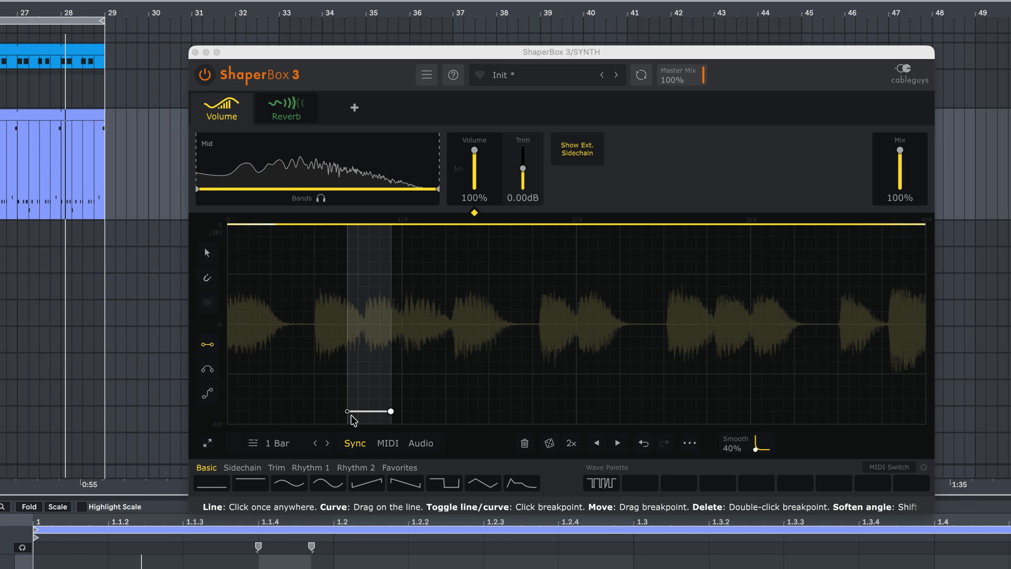
Draw four short full-silence cuts at the -Inf level into the SYNTH track's flat one-bar volume curve to mute selected notes.
left_click(356, 422)
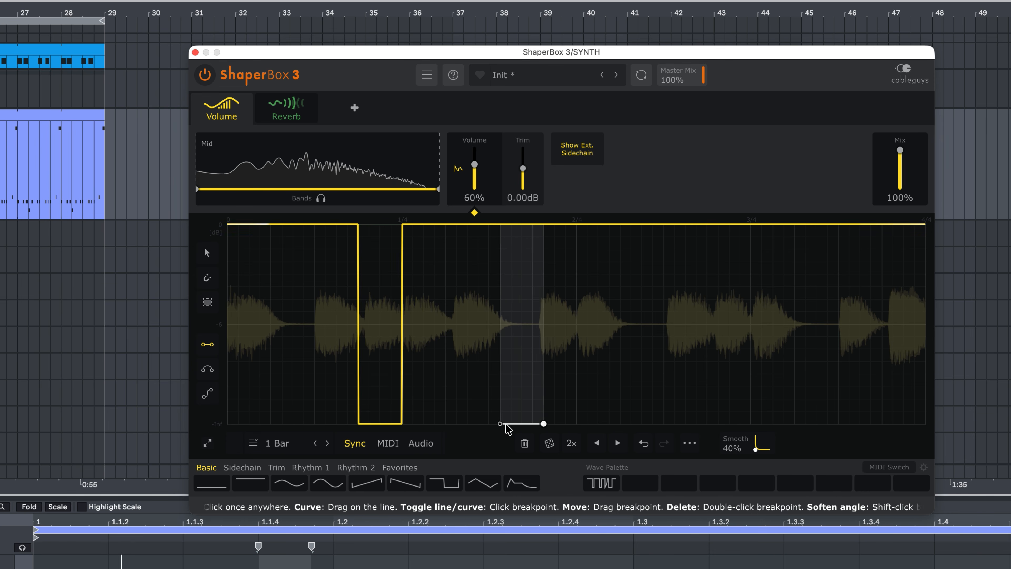
left_click(533, 423)
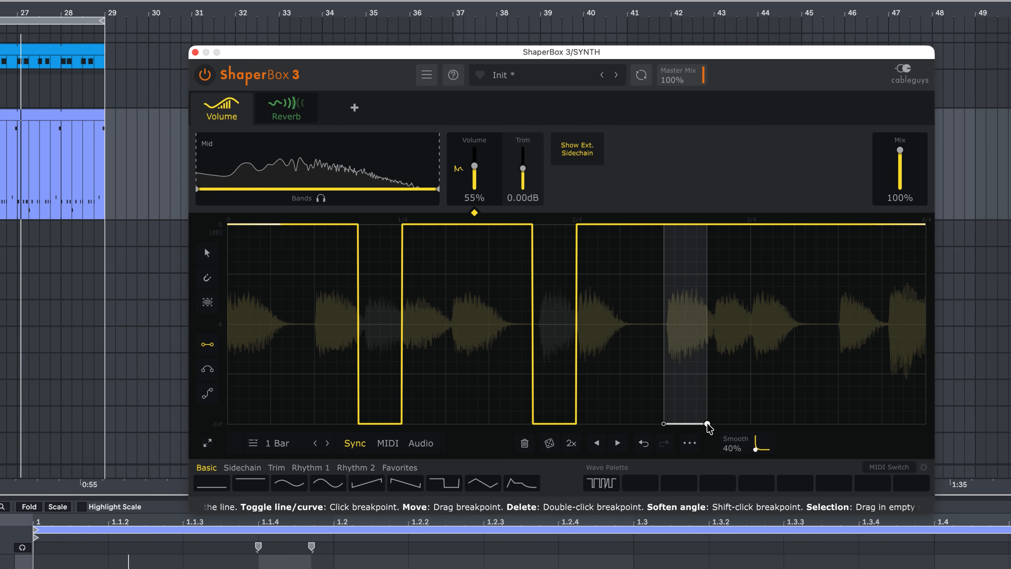
left_click(707, 423)
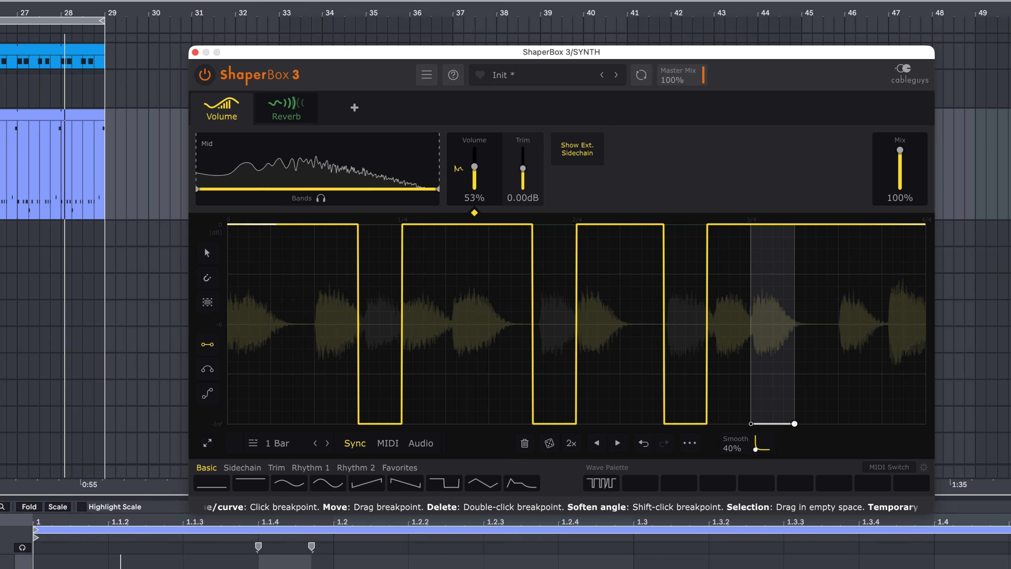
left_click(795, 423)
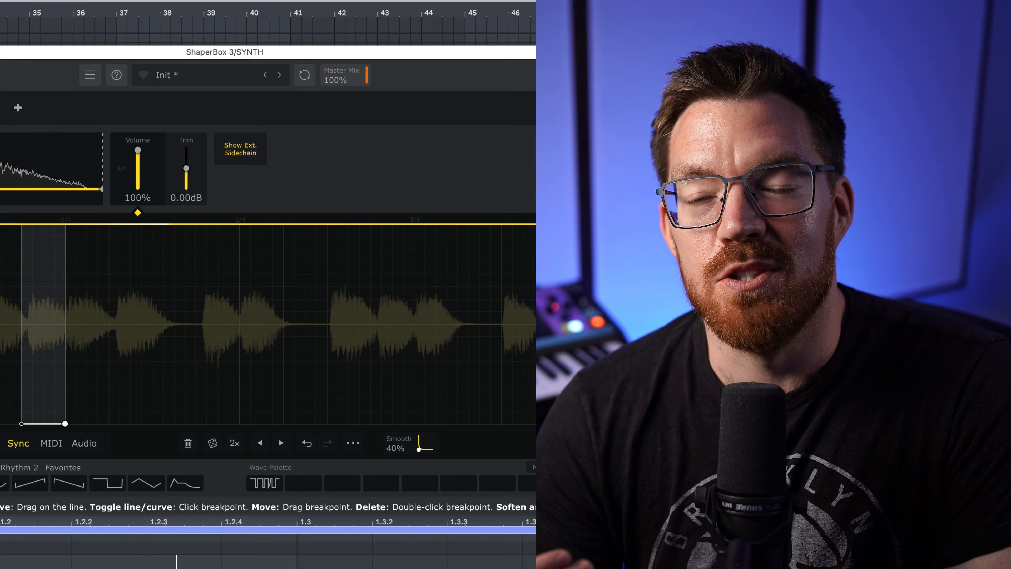
left_click_drag(22, 424, 66, 427)
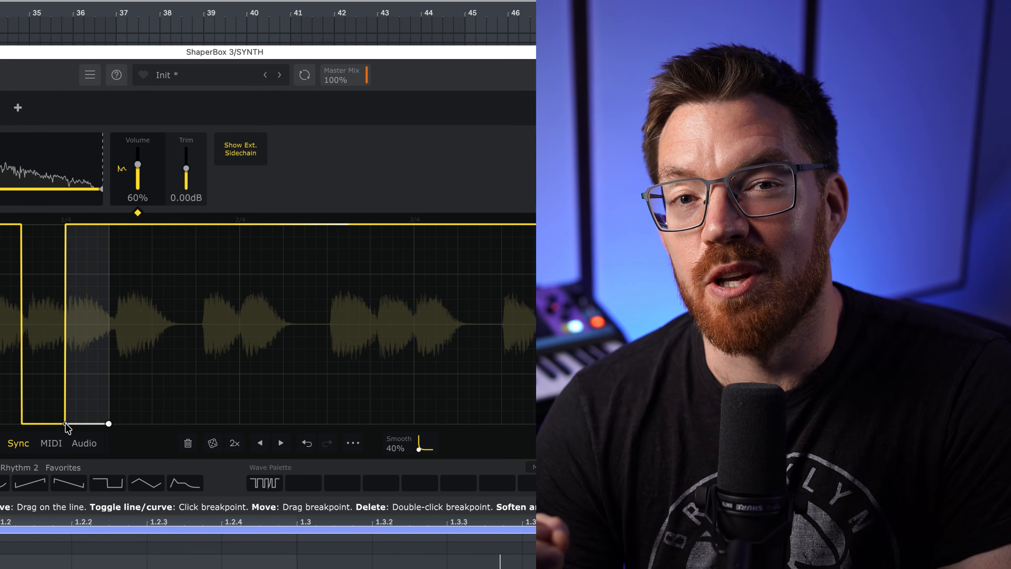
left_click(195, 425)
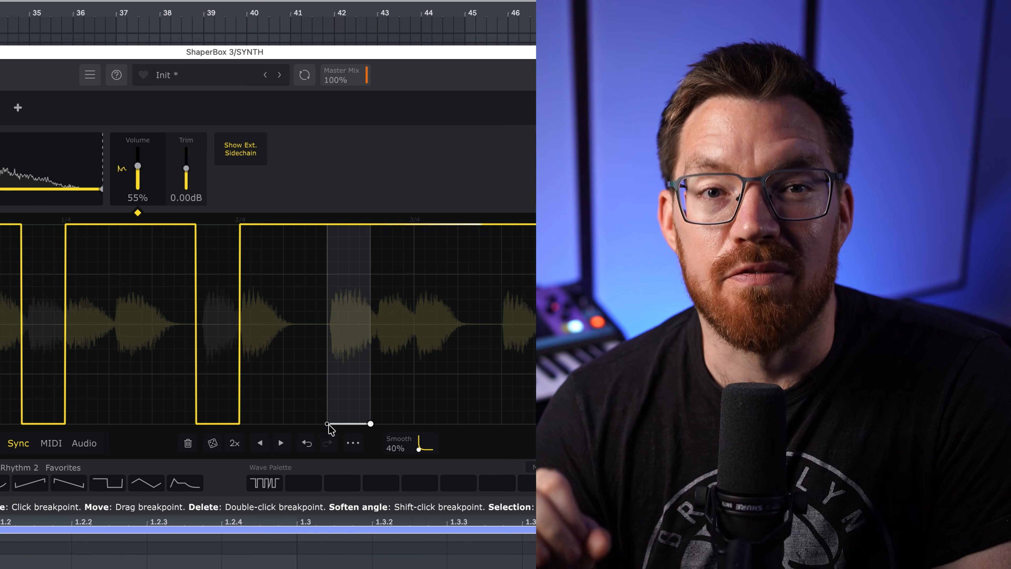
left_click(328, 424)
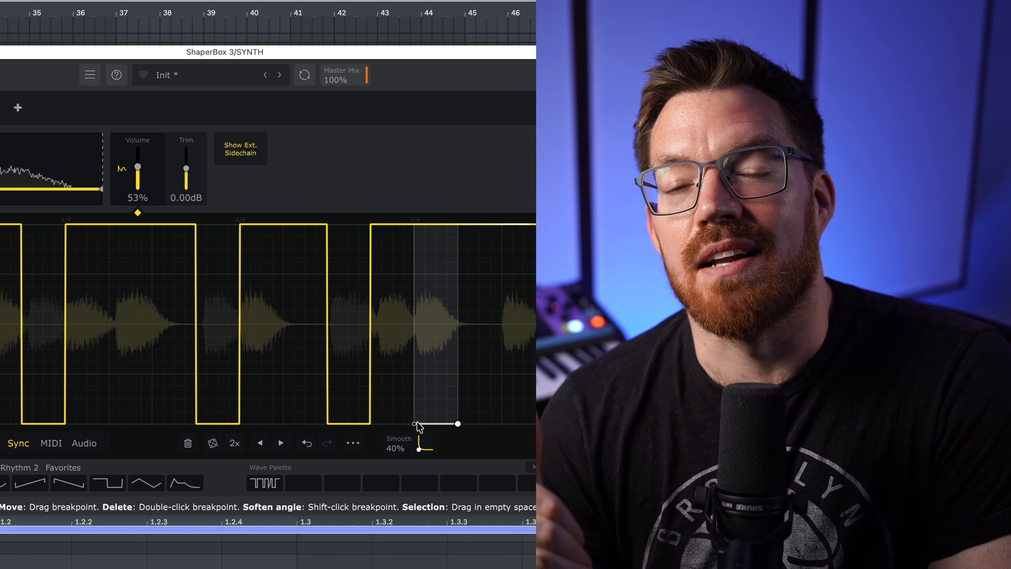
left_click(416, 424)
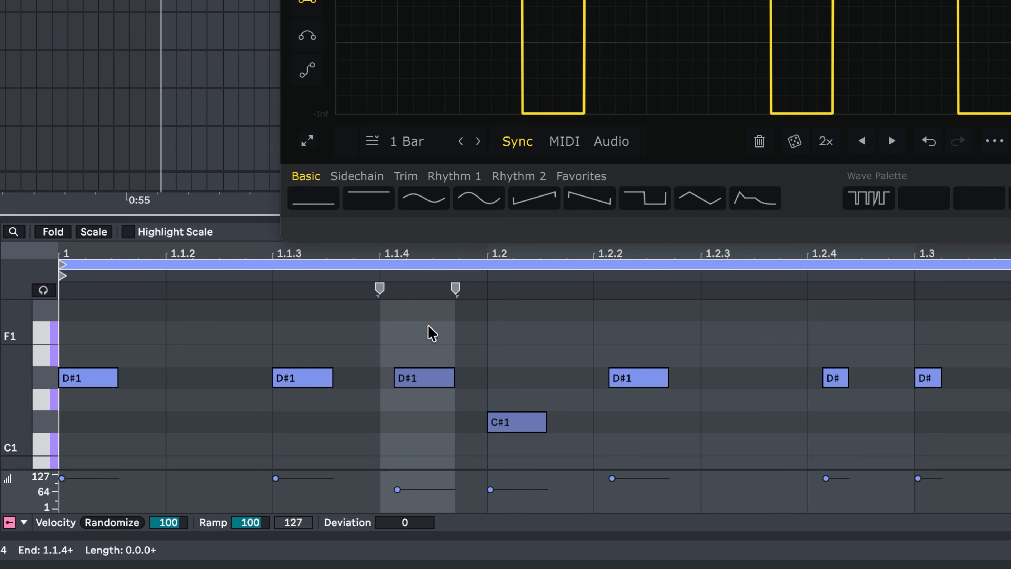
Deactivate the D#1 notes just after 1.2.4 and 1.3.3 in the SYNTH MIDI clip.
left_click_drag(790, 335, 862, 416)
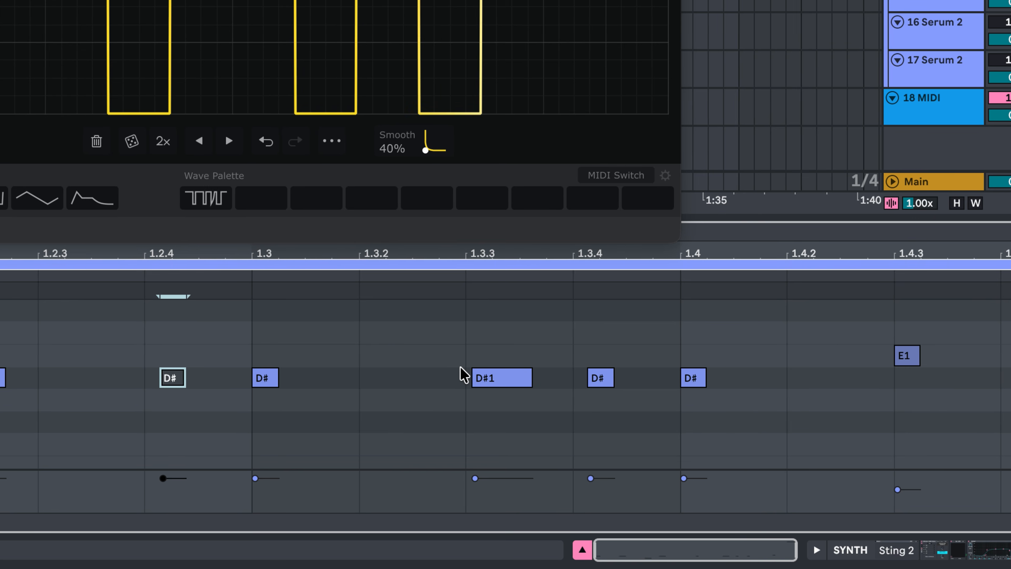
left_click_drag(471, 356, 528, 401)
key("0")
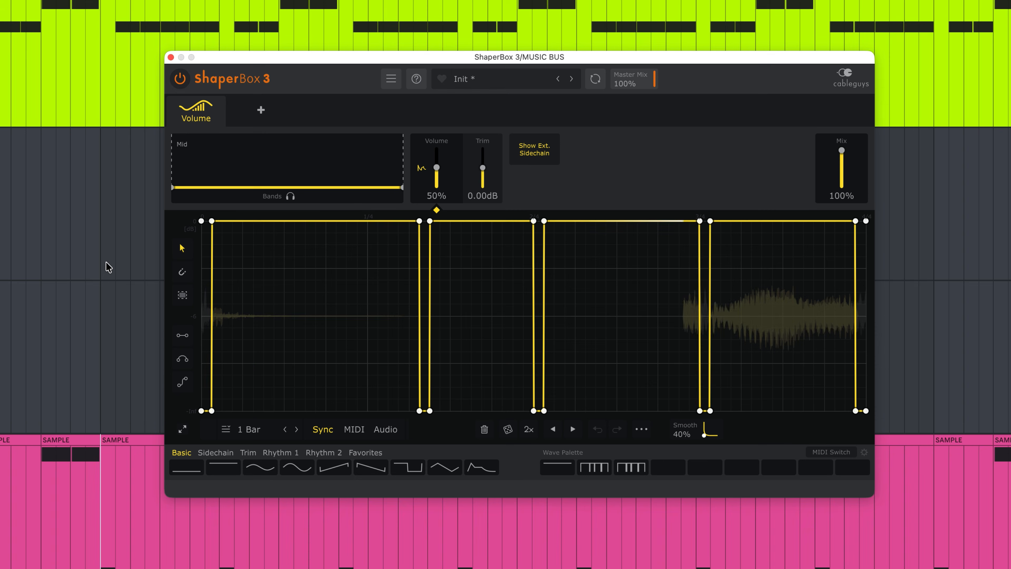
Play the arrangement and compare the MUSIC BUS sound with ShaperBox bypassed and re-enabled.
left_click(106, 324)
key("space")
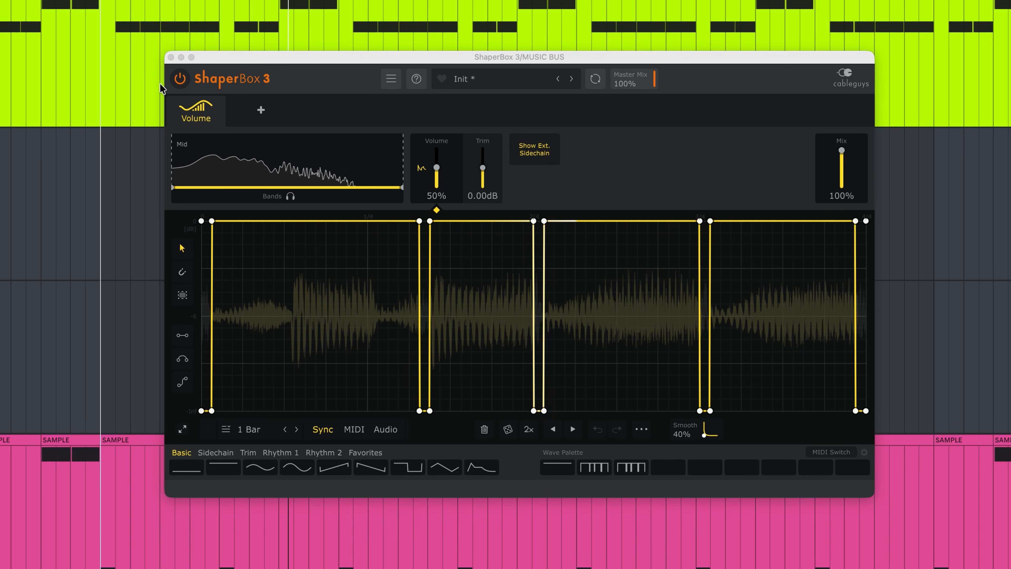
left_click(178, 82)
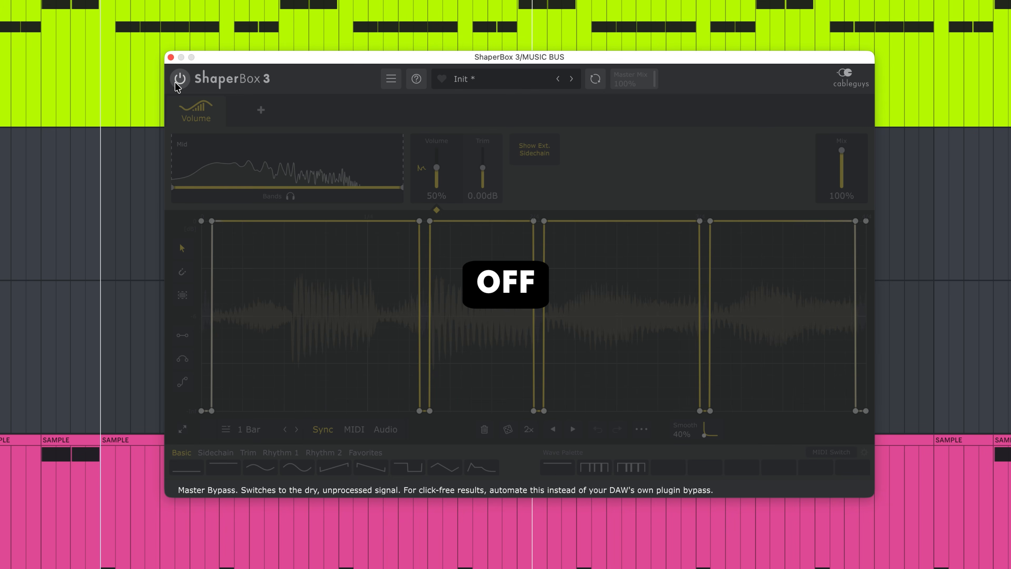
left_click(179, 80)
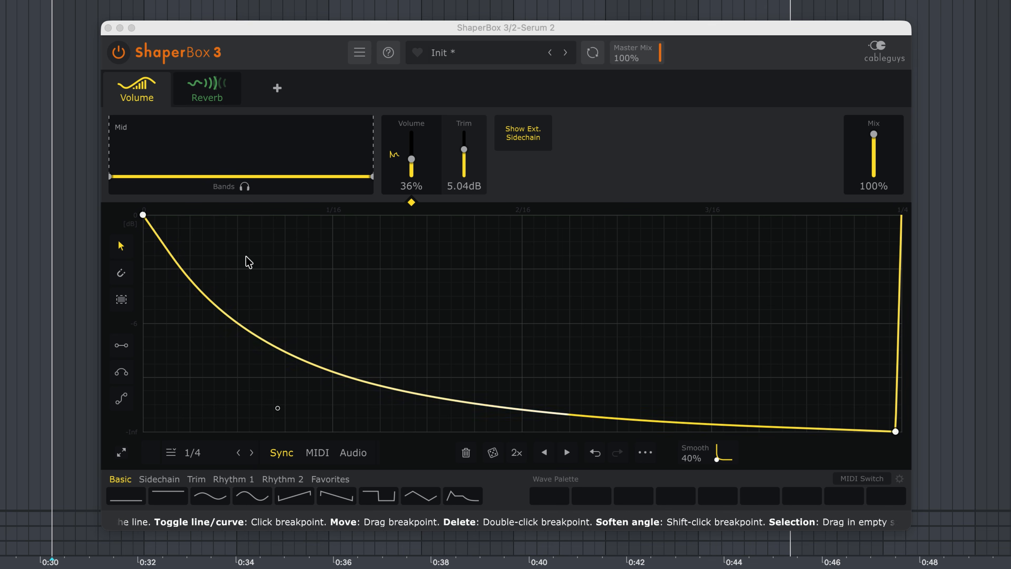
Audition the Serum 2 track through the decaying 1/4 volume curve.
key("space")
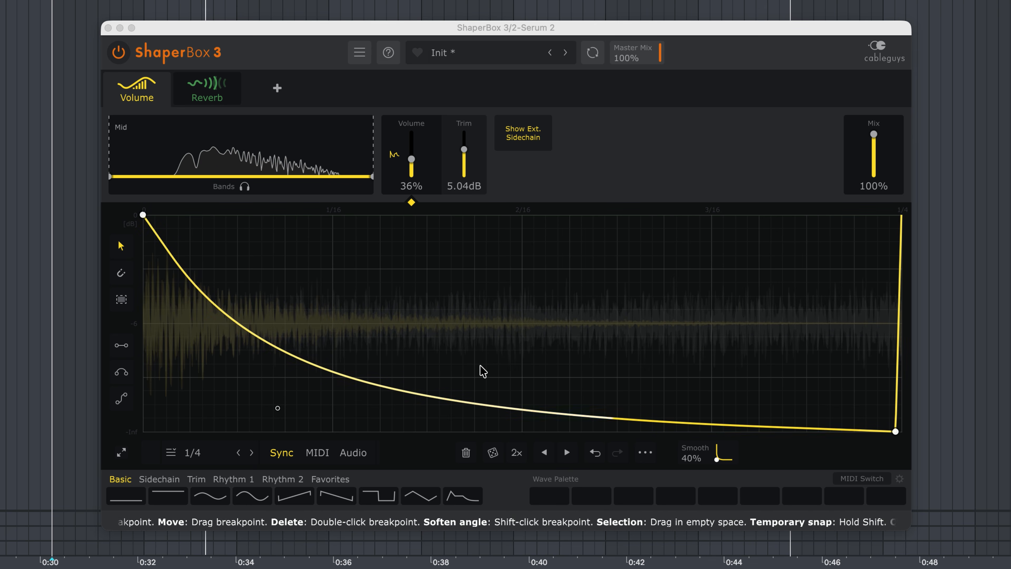
key("space")
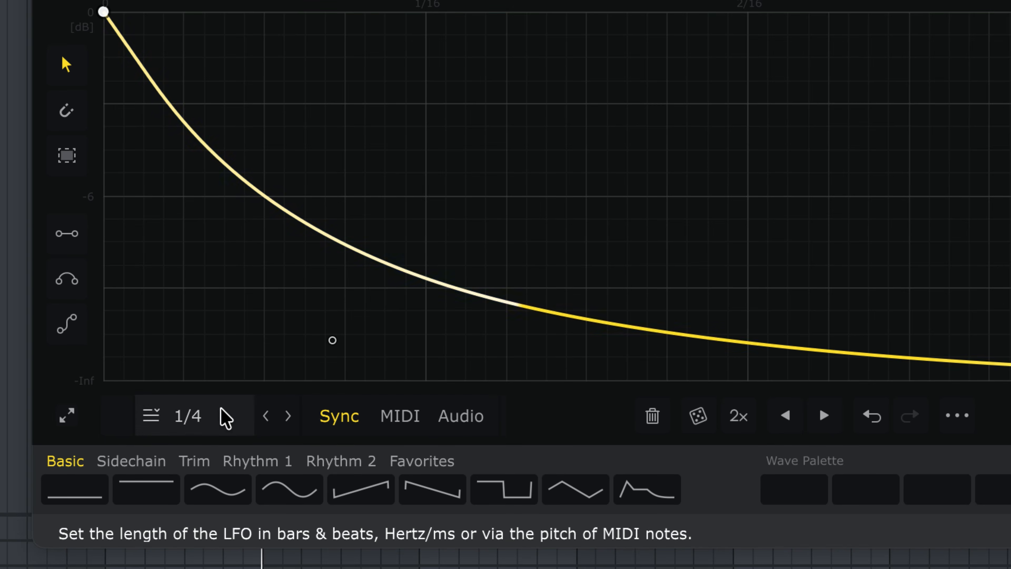
Switch the Volume shaper's LFO length to Hertz / ms and show the arrangement's automation.
left_click(213, 452)
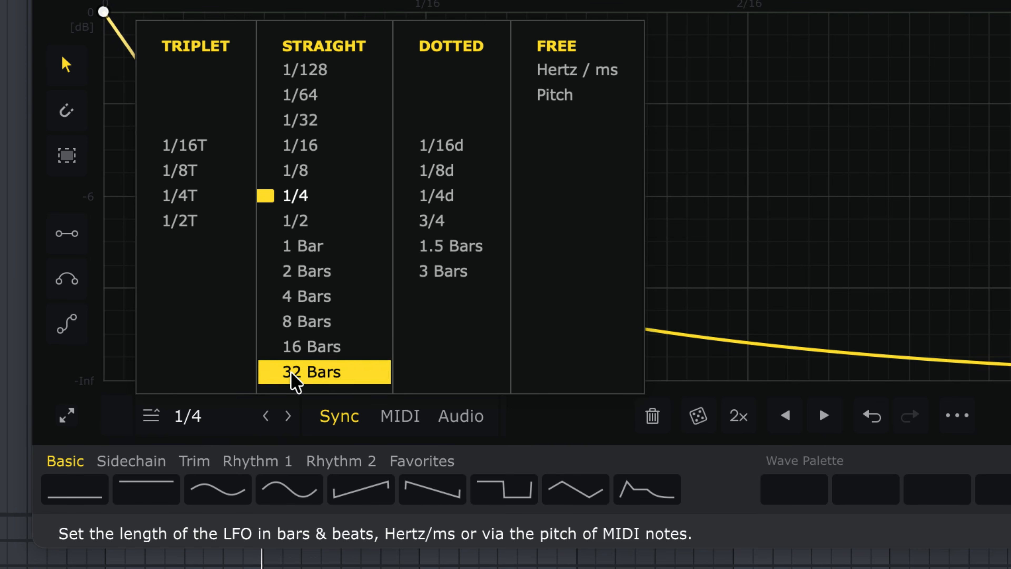
left_click(617, 79)
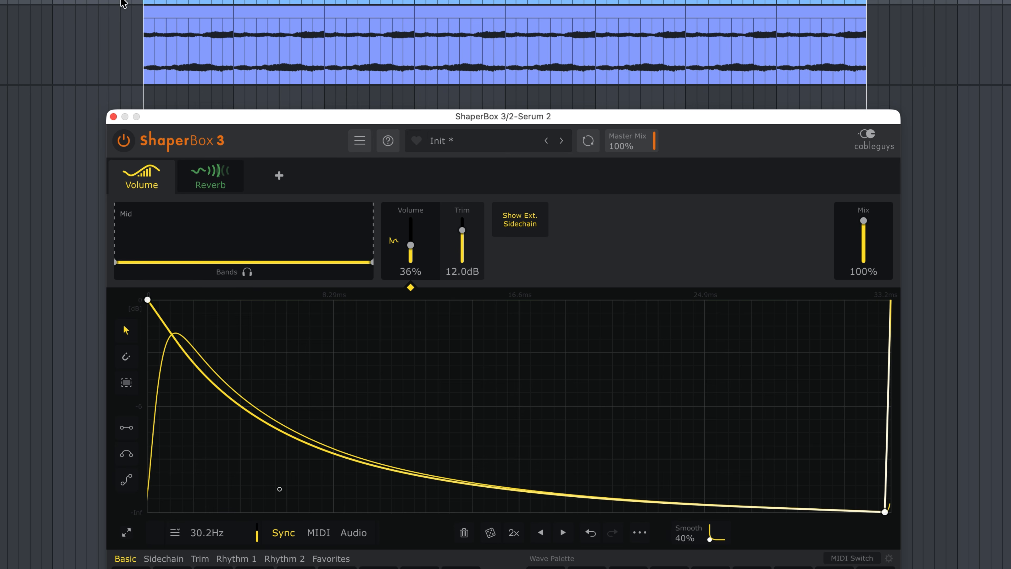
left_click(121, 1)
key("a")
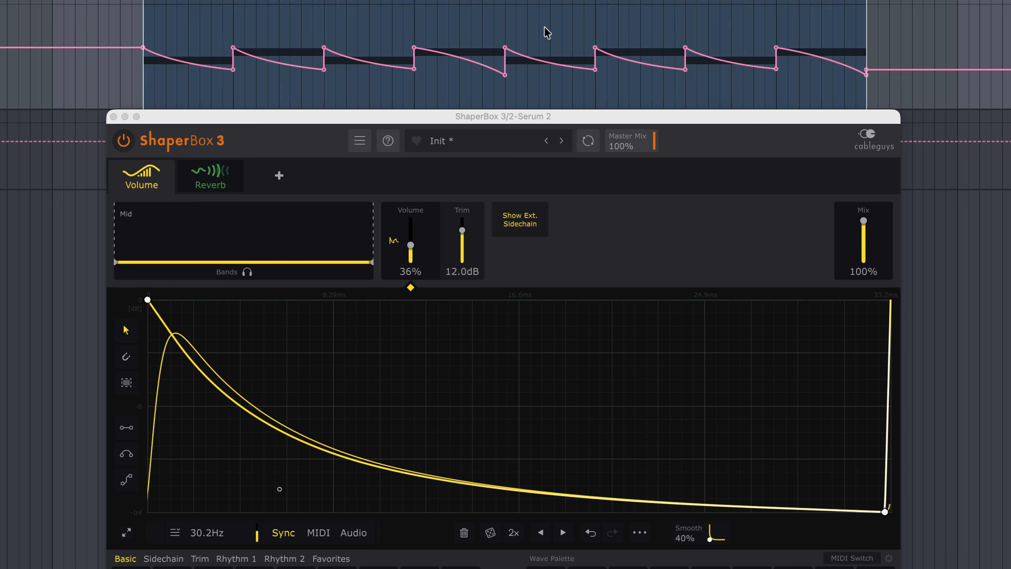
Play the Serum 2 track to audition the Filter shaper's cutoff curve against the falling automation ramps.
key("space")
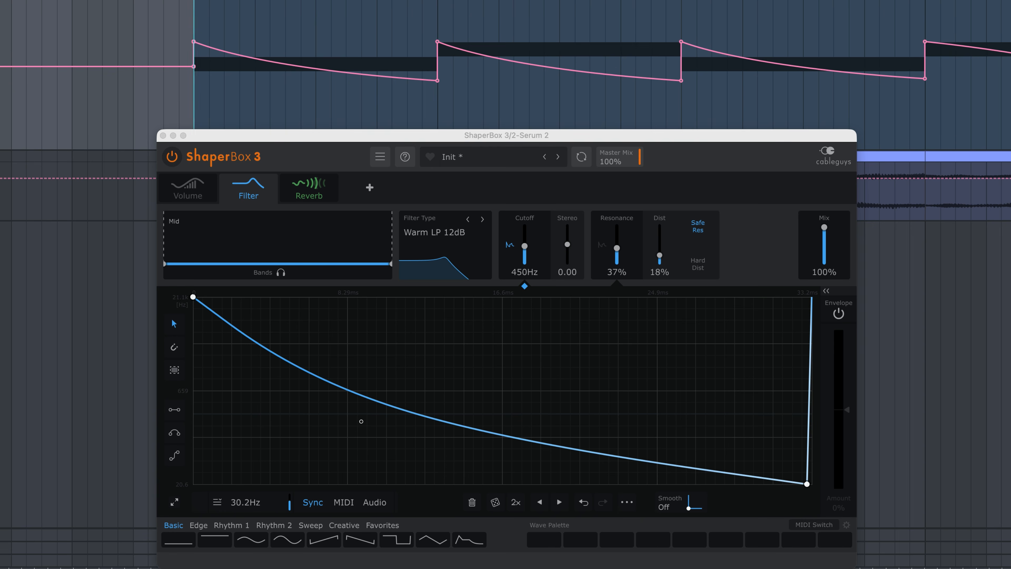
key("space")
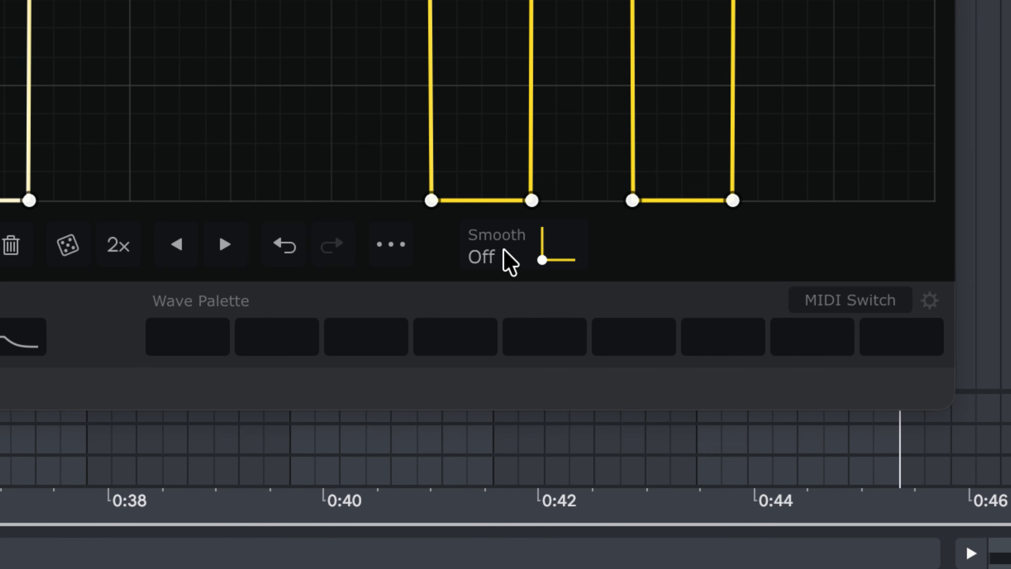
mouse_move(501, 256)
left_mouse_down()
mouse_move(501, 222)
mouse_move(501, 255)
left_mouse_up()
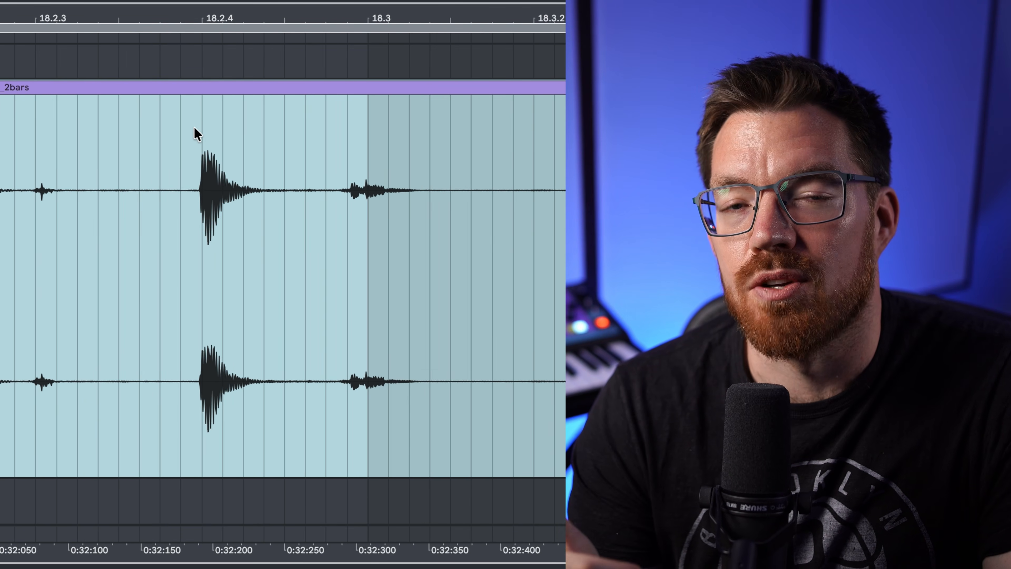
Split the hit starting at 18.2.4 of the VoxGroove_130_D_07_2bars clip into its own clip and reduce its level.
left_click_drag(197, 132, 317, 139)
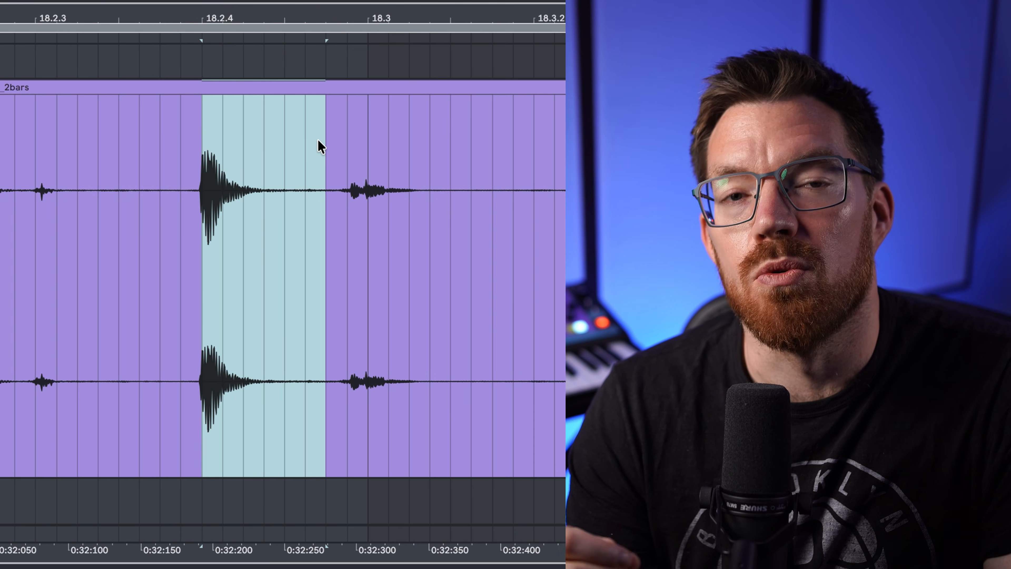
key("ctrl+e")
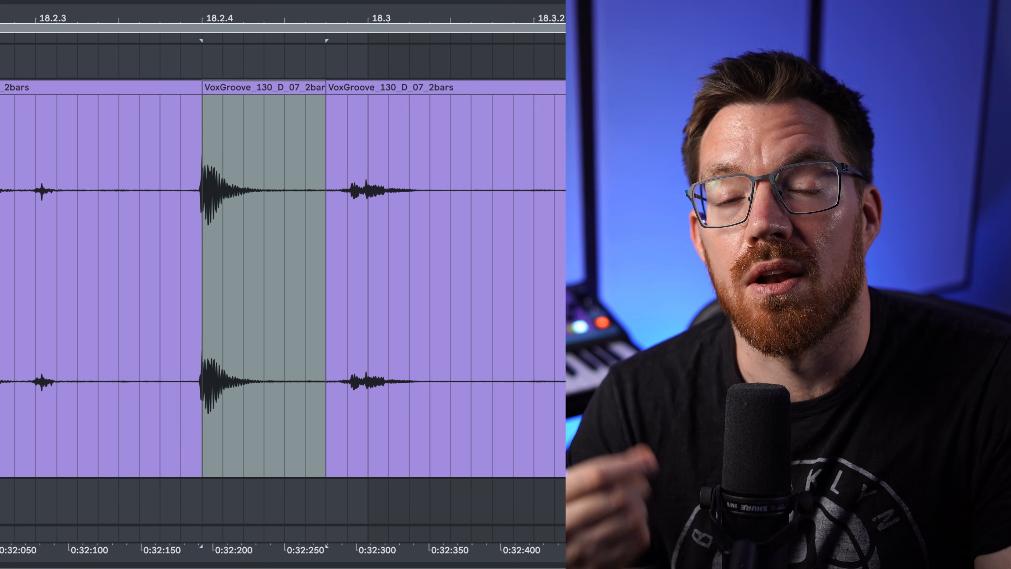
scroll(368, 289, "right", 5)
scroll(366, 284, "right", 20)
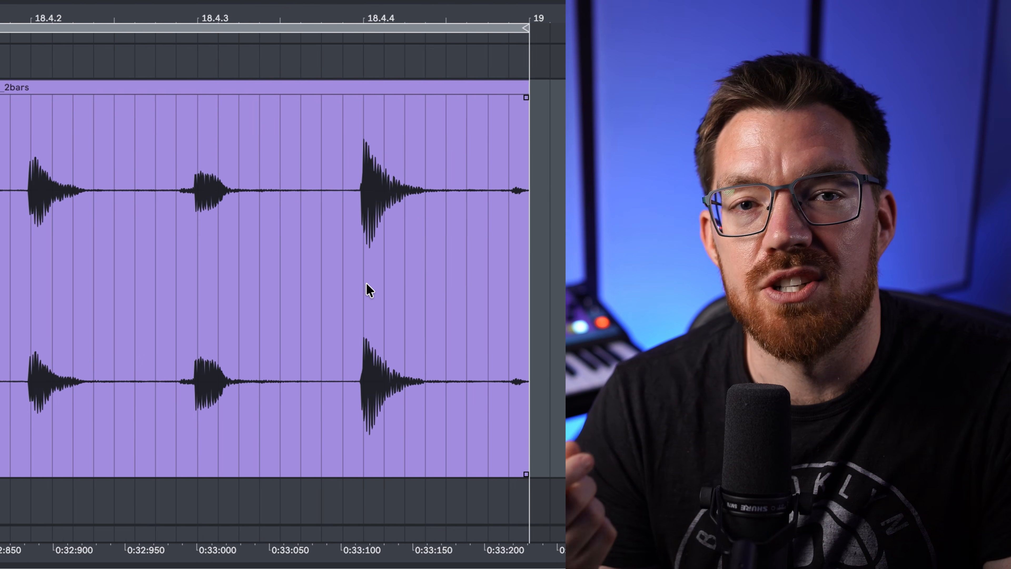
left_click_drag(222, 126, 312, 135)
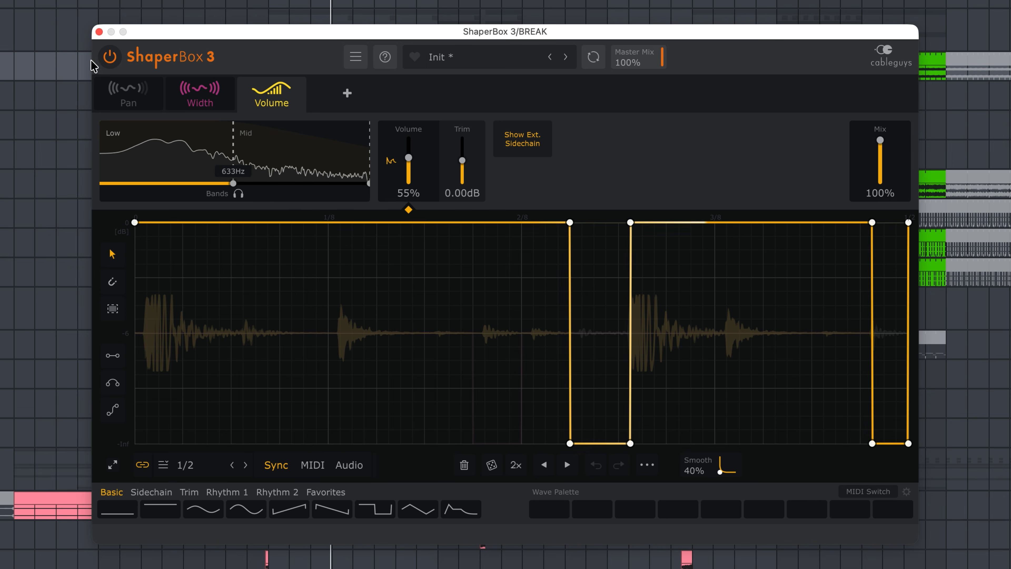
Compare the BREAK track's 1/2 low-band volume gating with ShaperBox bypassed and re-enabled.
left_click(109, 59)
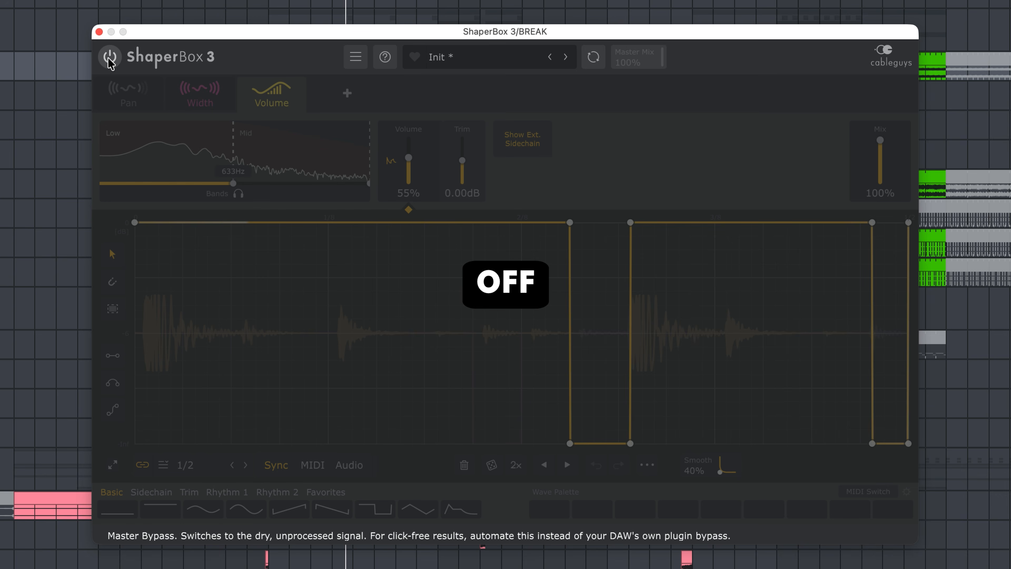
left_click(109, 59)
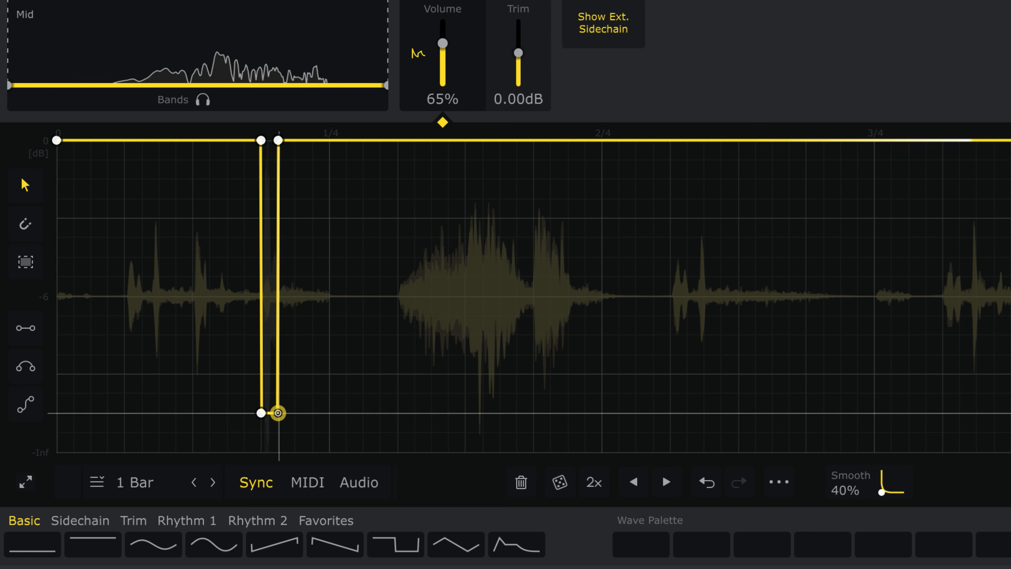
Delete the second low breakpoint of the short cut before 1/4 in the one-bar volume curve and bend its return upward.
double_click(275, 413)
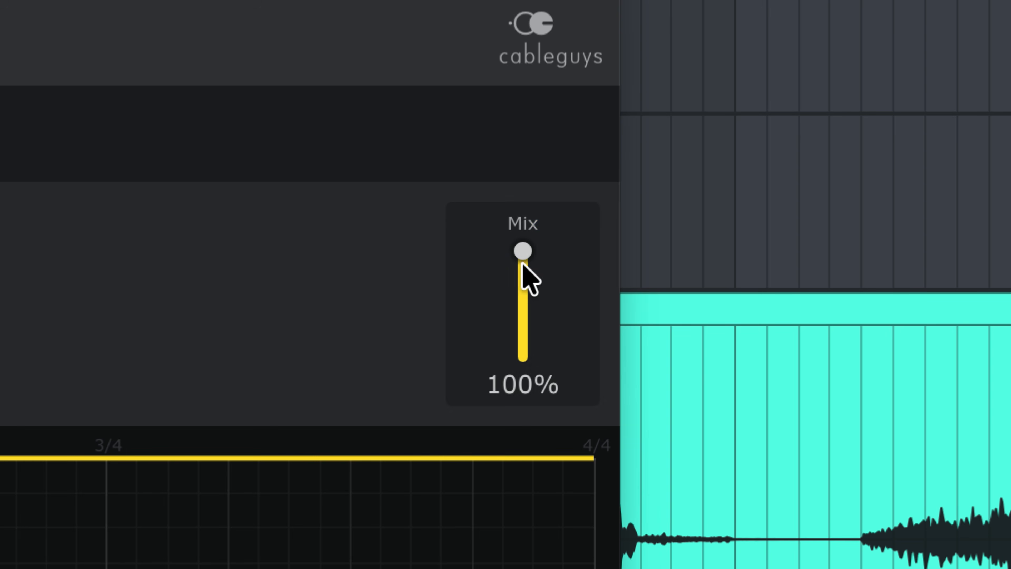
left_click_drag(524, 263, 524, 274)
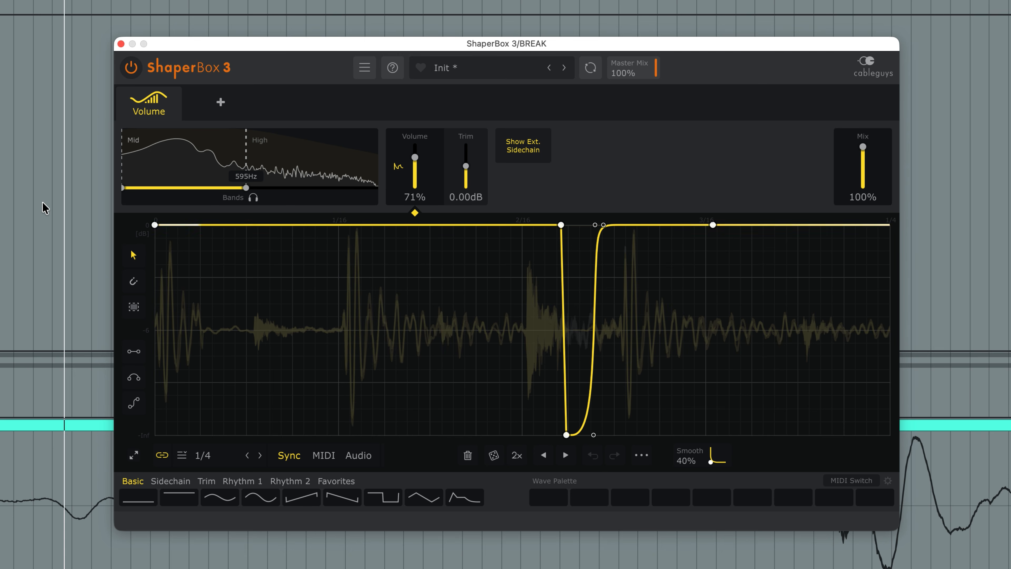
Compare the BREAK track with only the Volume shaper, split at 595 Hz, switched off and back on.
left_click(125, 97)
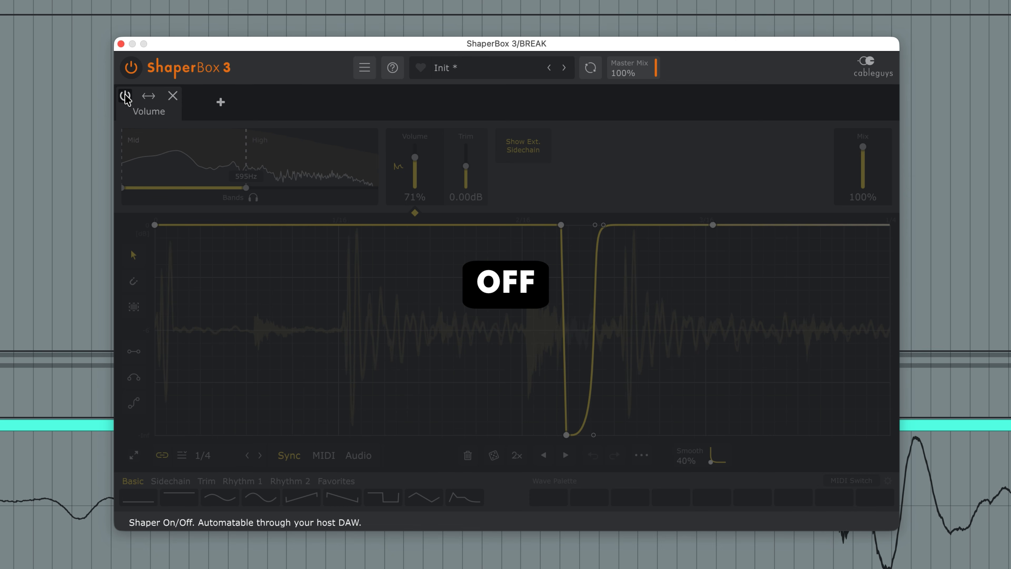
left_click(126, 97)
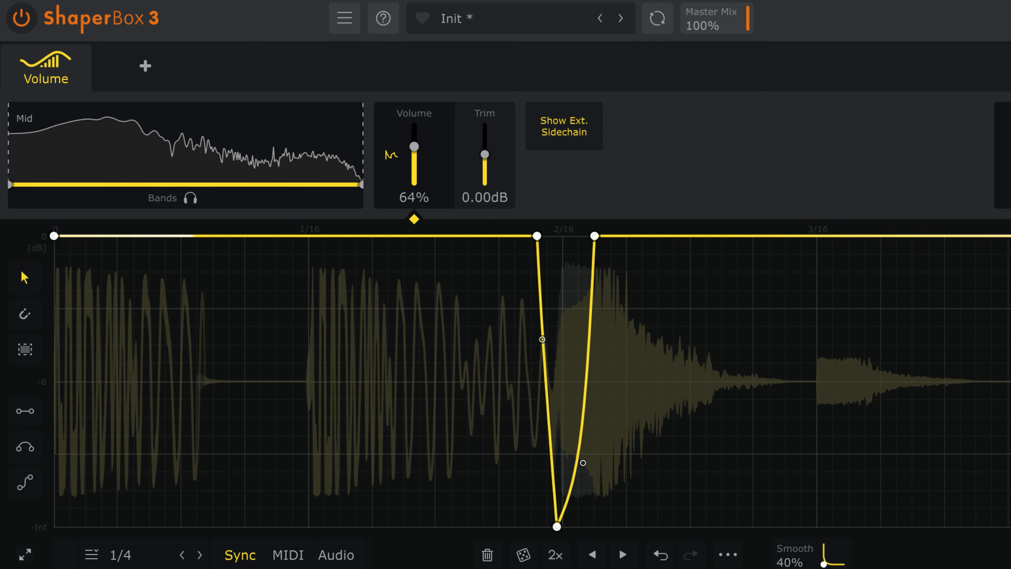
Compare the full-band 1/4 volume curve, dipping around 2/16, with the whole plugin bypassed and re-enabled.
left_click(18, 24)
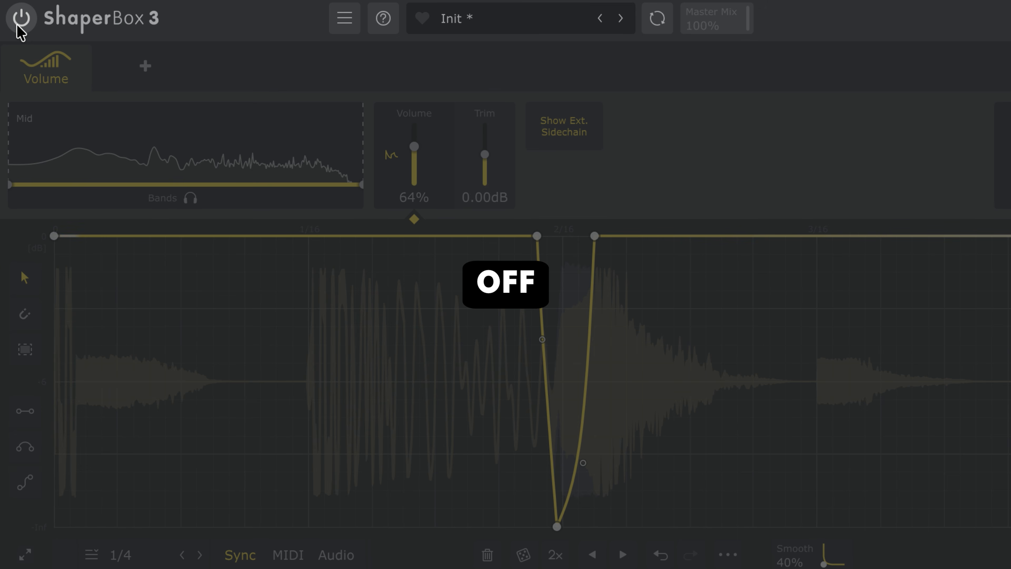
left_click(17, 25)
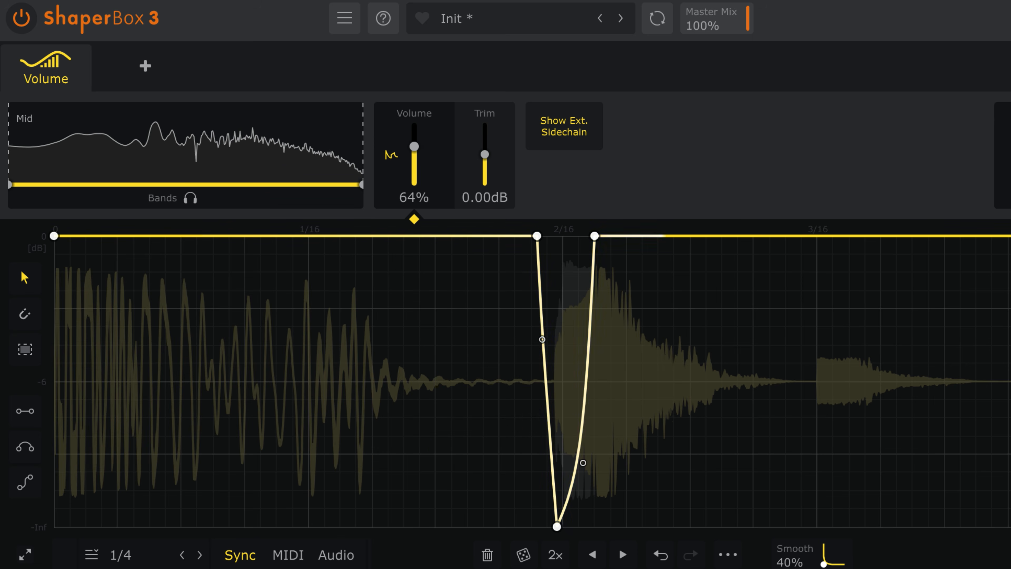